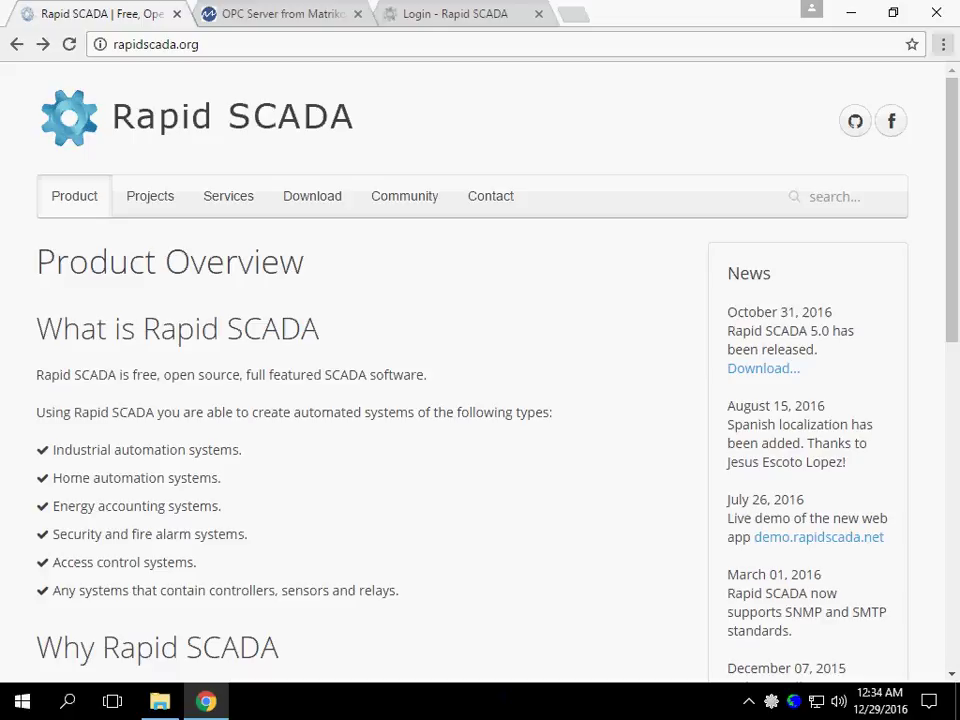
- Locate OPC Core Components on the Rapid SCADA Download page, then switch to the Matrikon site tab
click(327, 201)
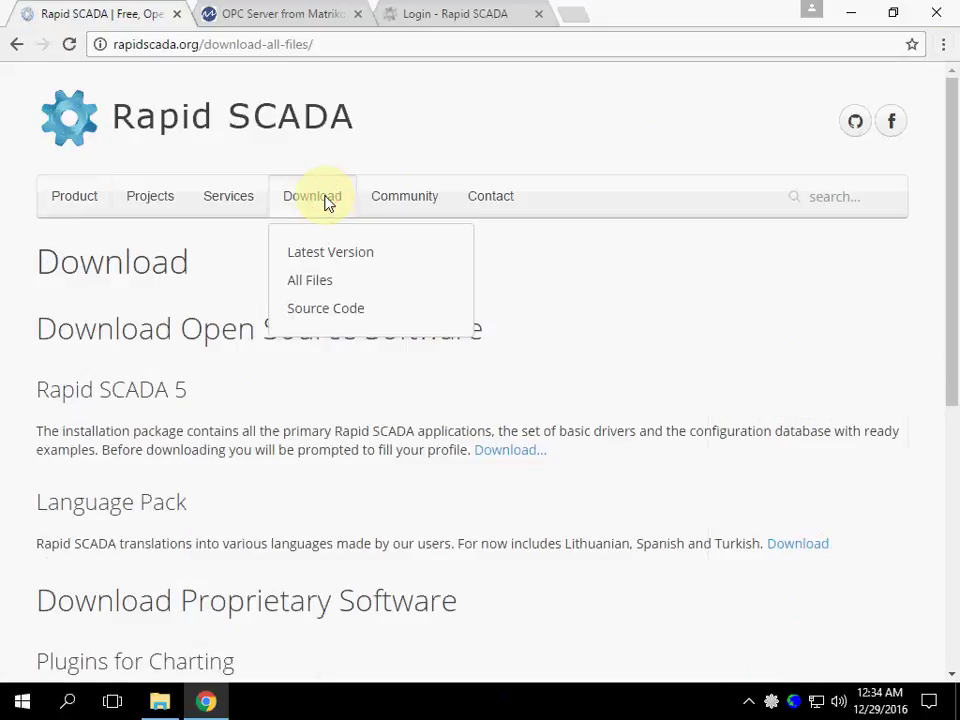
scroll(340, 340, down, 4)
scroll(340, 340, down, 2)
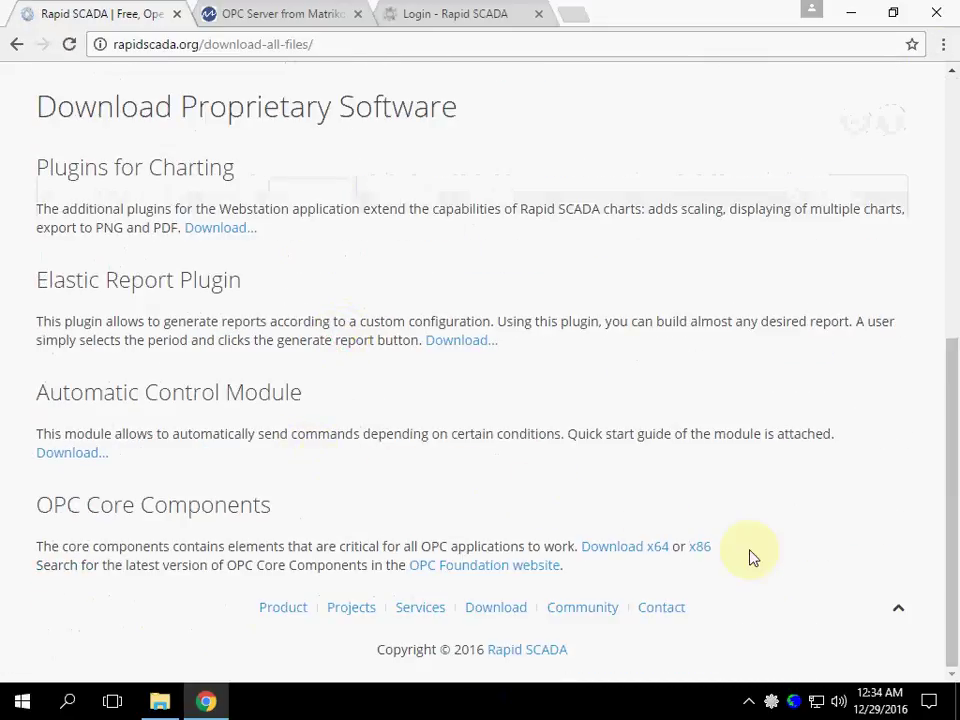
drag(737, 558, 470, 550)
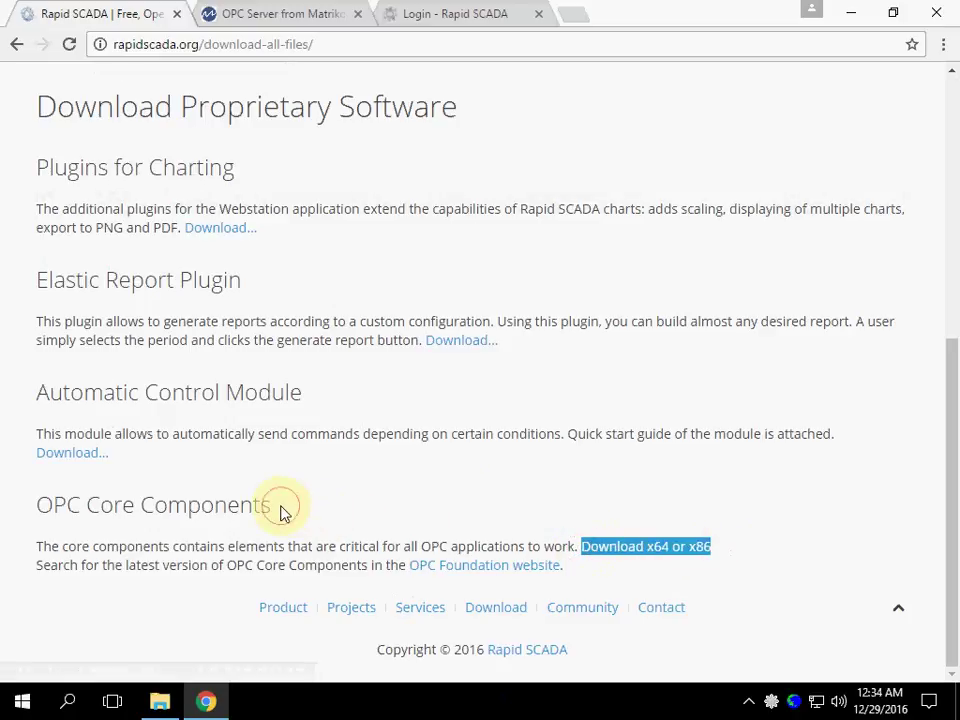
drag(283, 507, 8, 497)
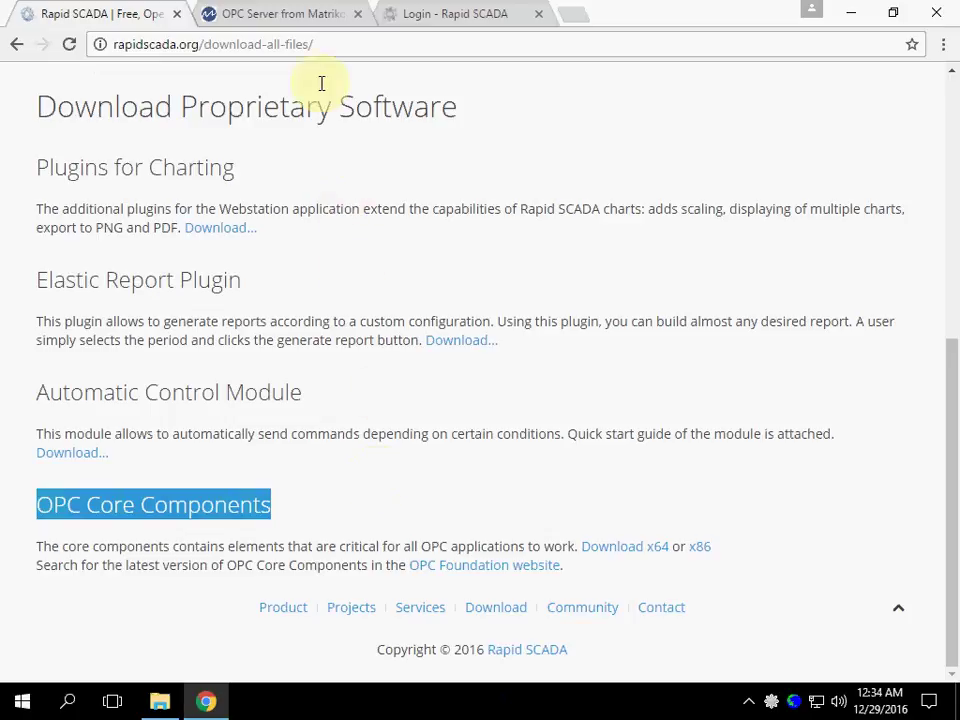
click(284, 15)
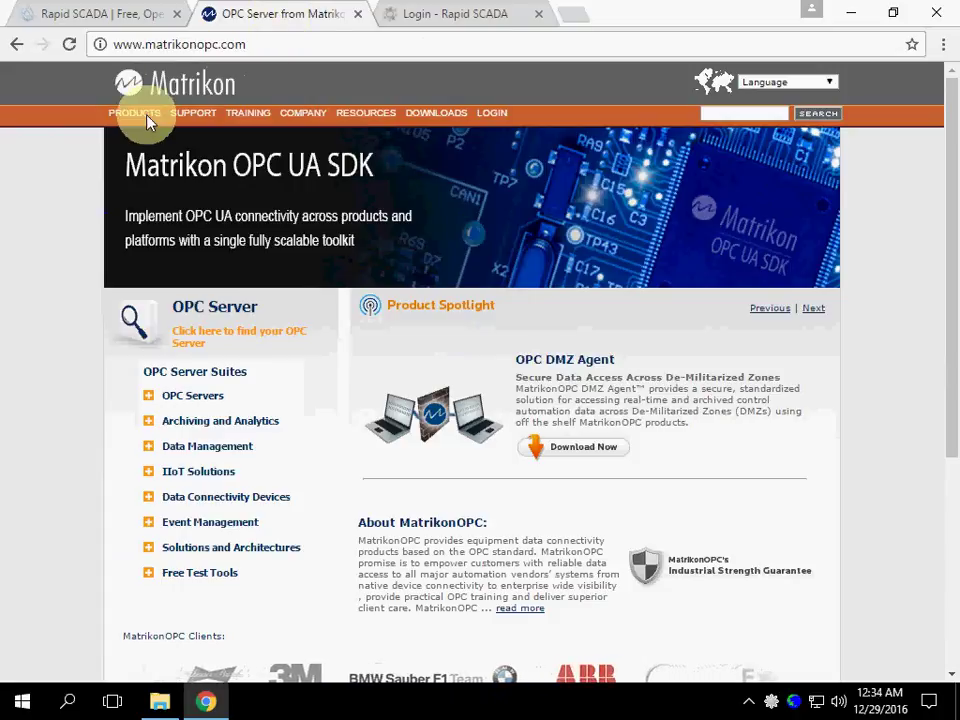
- Open Matrikon's OPC Free Test Tools page and jump to the OPC Simulation Server section
mouse_move(146, 122)
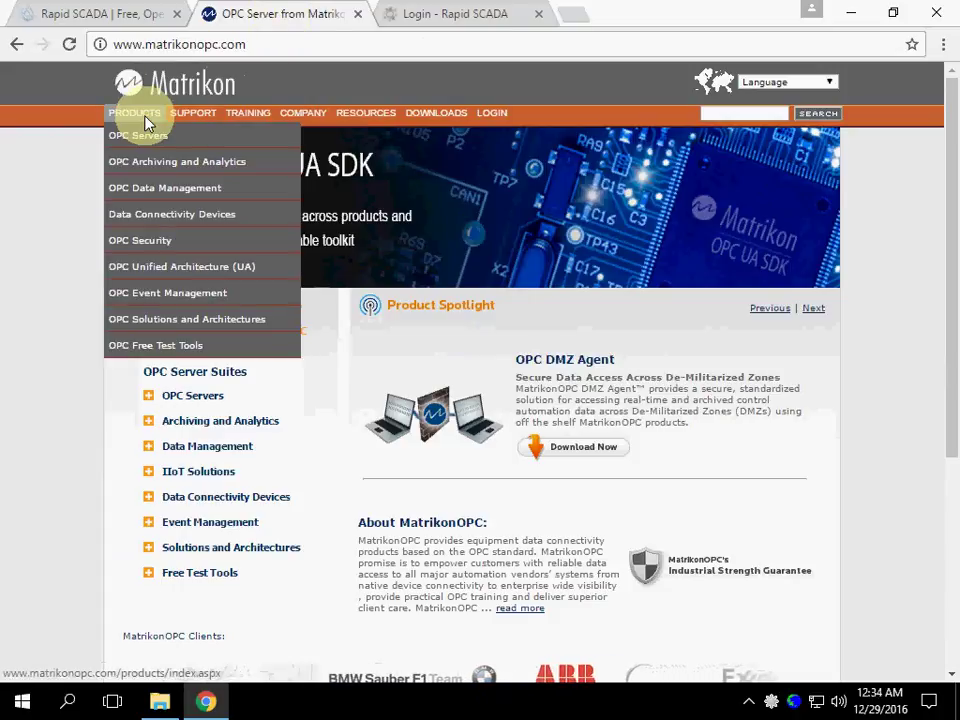
click(137, 350)
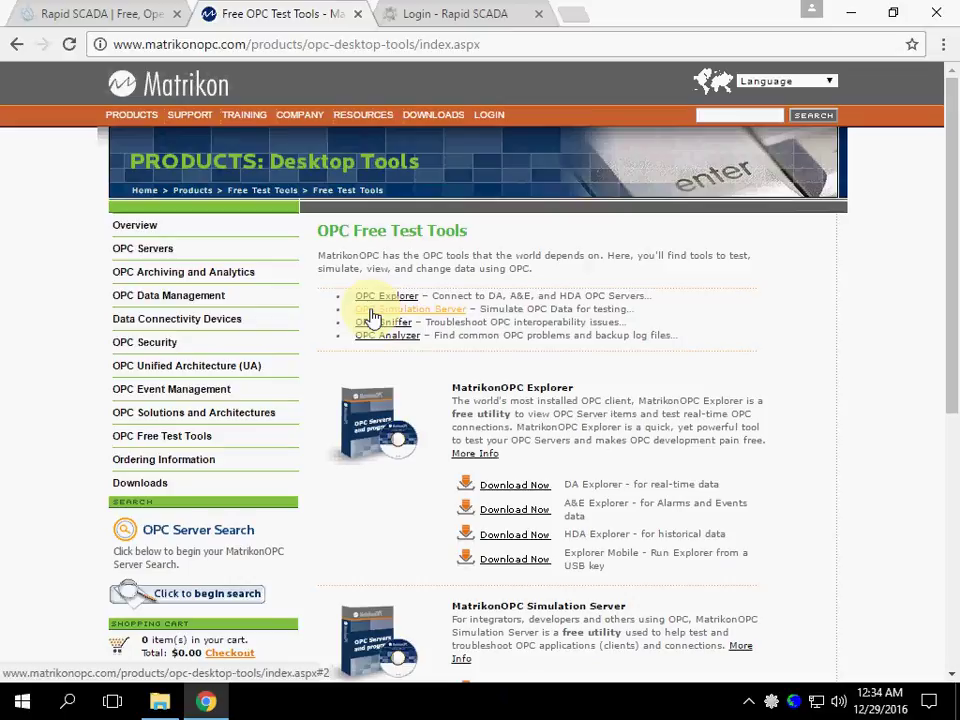
click(371, 316)
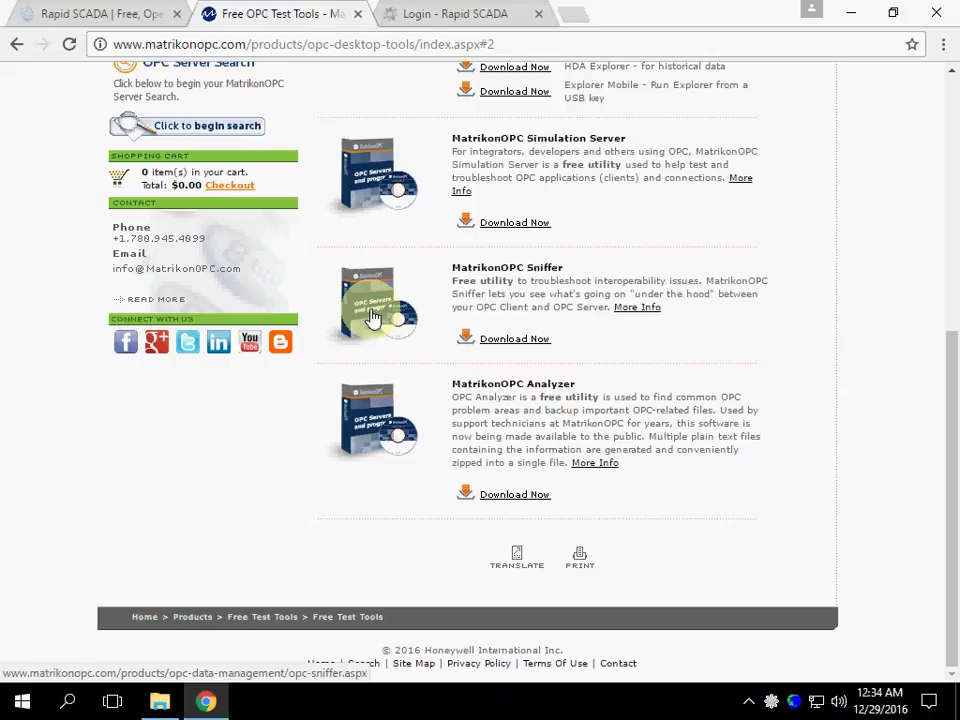
- Run setup from the OPC Core Components Redistributable (x64) 105.1 folder in Downloads
click(160, 700)
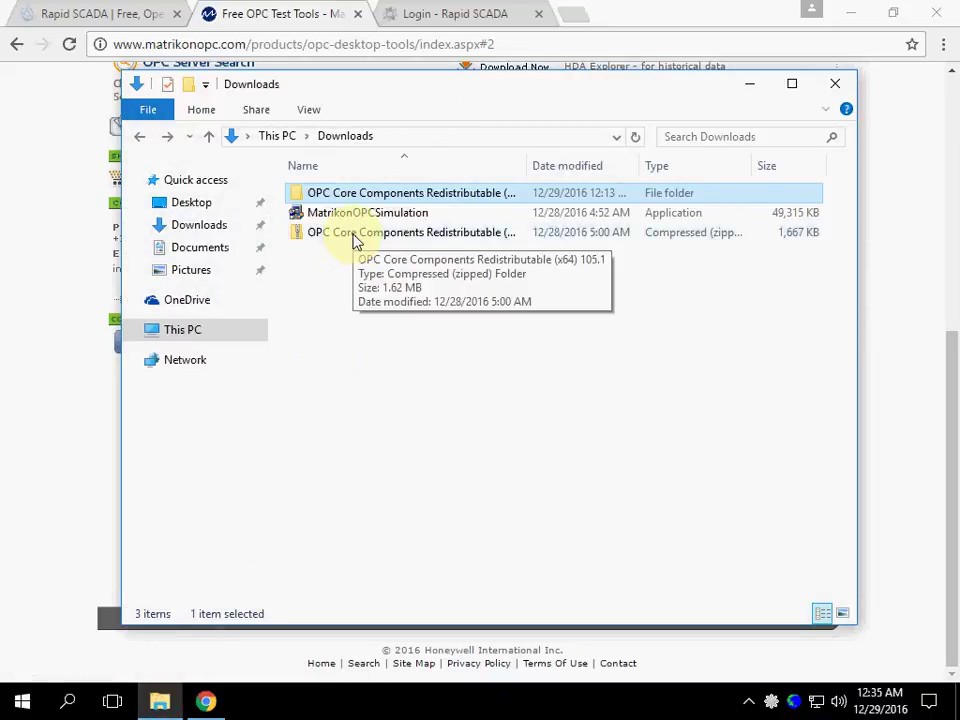
double_click(360, 196)
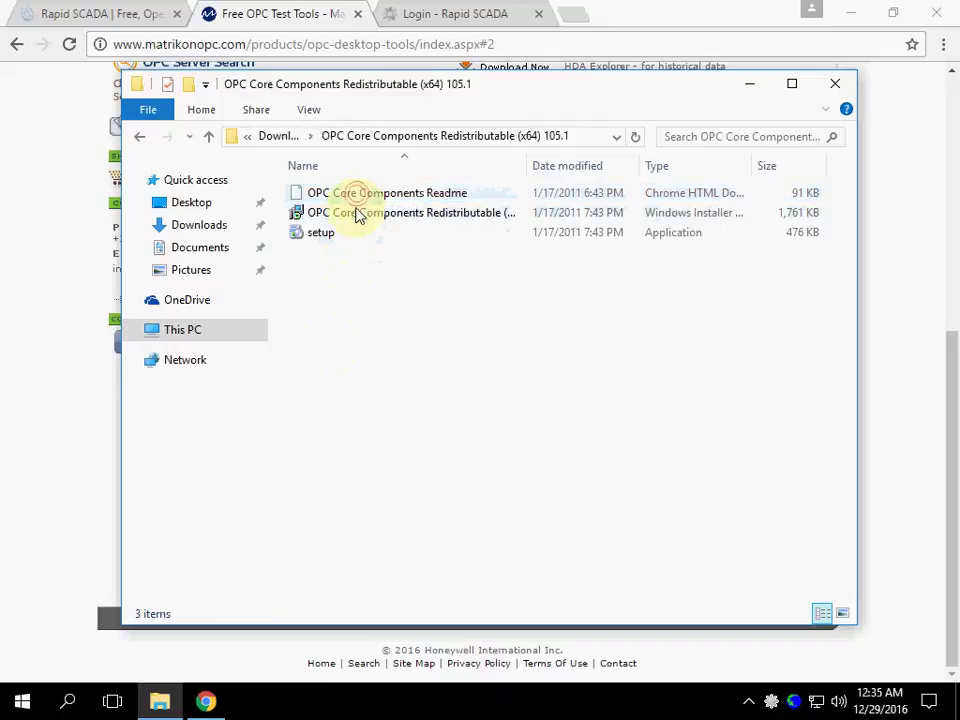
double_click(321, 235)
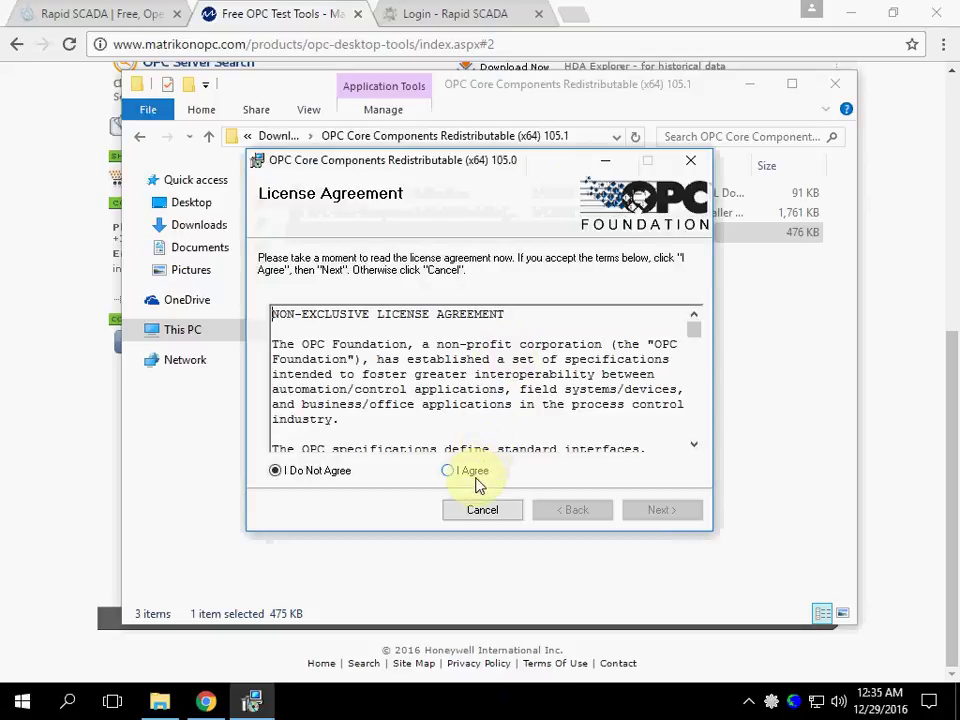
- Install OPC Core Components 105.0 with the licence accepted and default folder, approving the UAC prompt
click(458, 474)
click(660, 508)
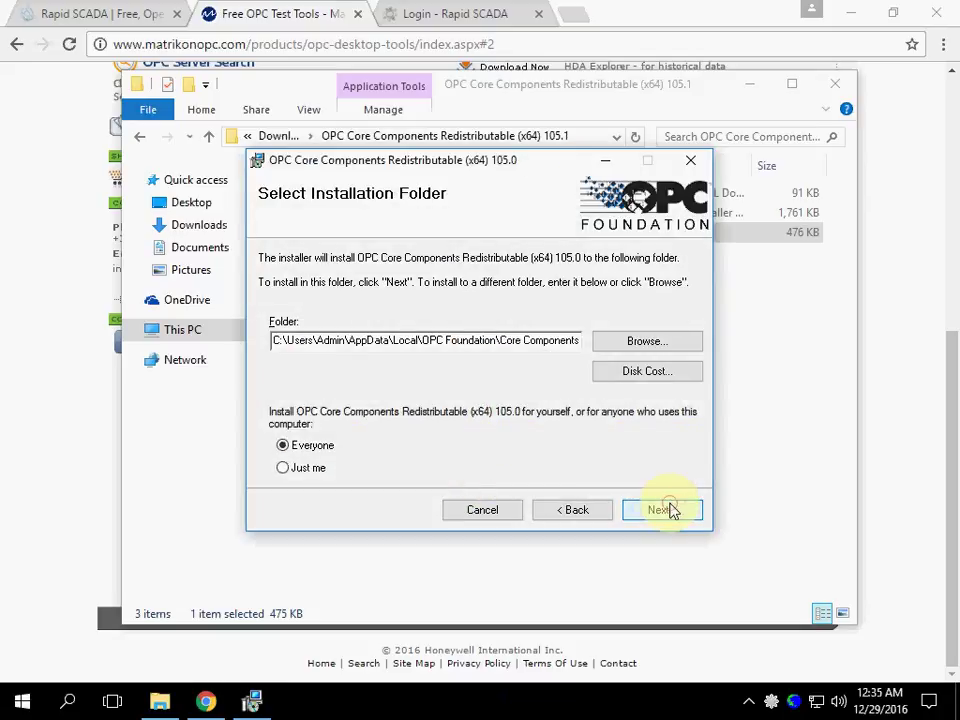
click(668, 510)
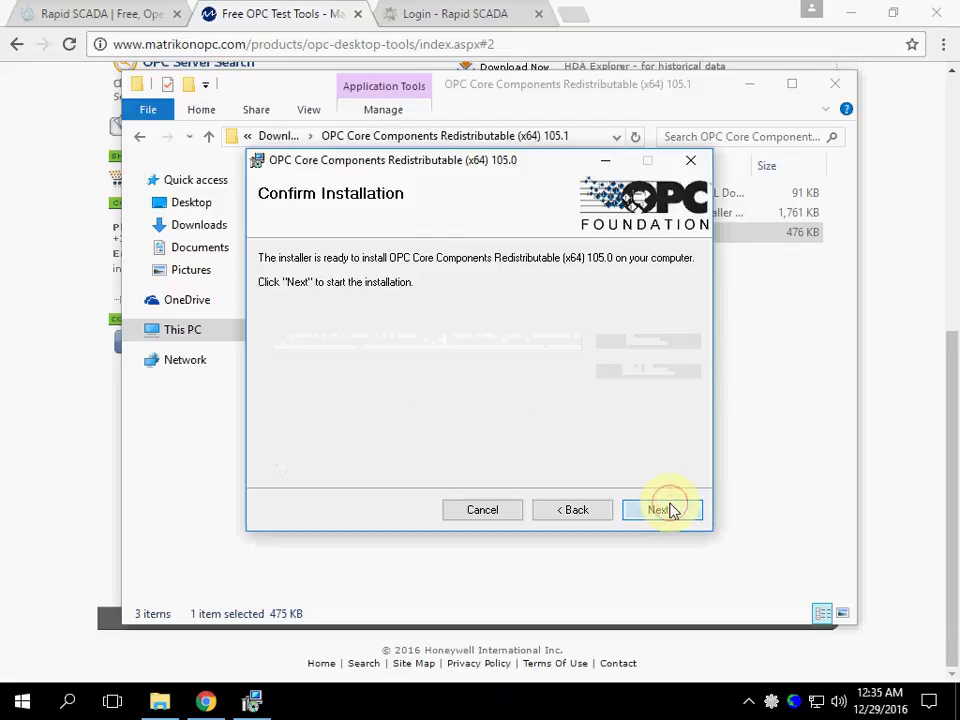
click(670, 510)
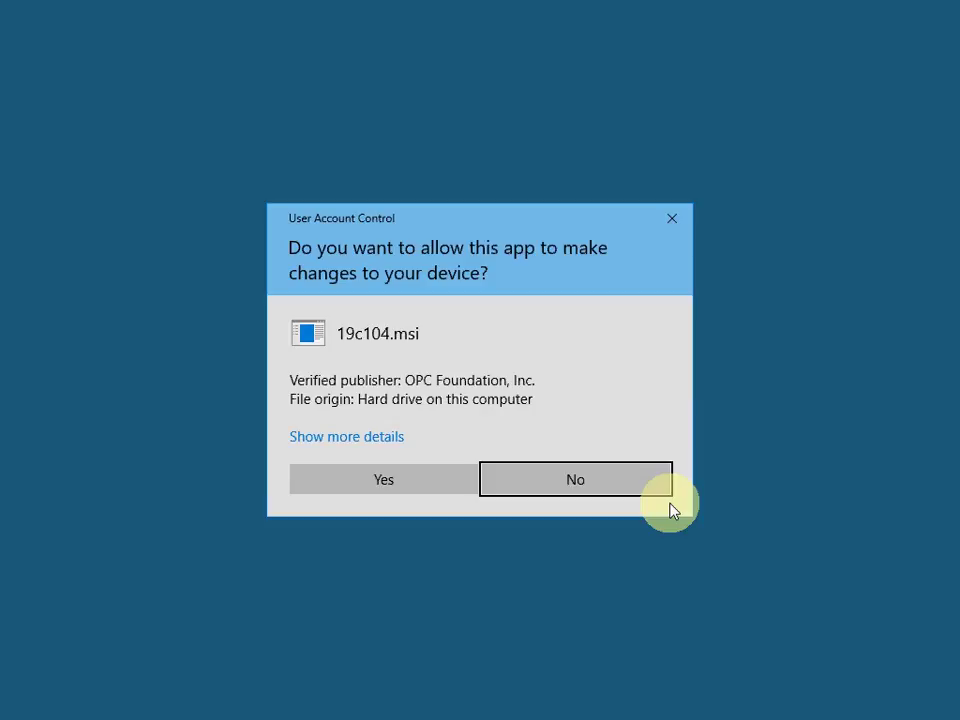
click(425, 487)
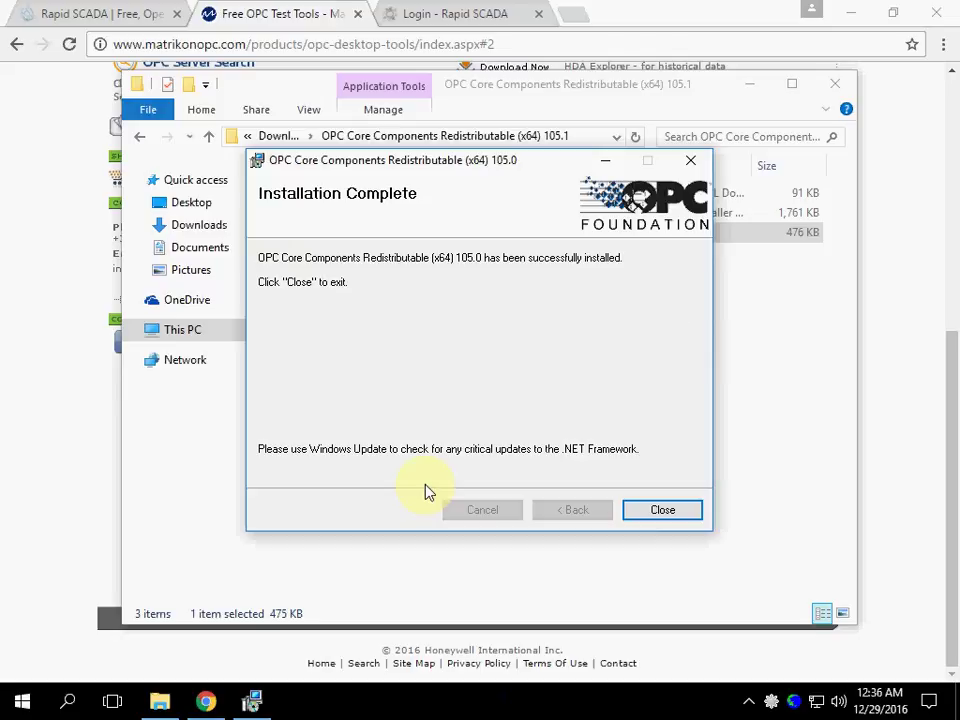
- Close the finished installer and run MatrikonOPCSimulation from the Downloads folder
click(660, 512)
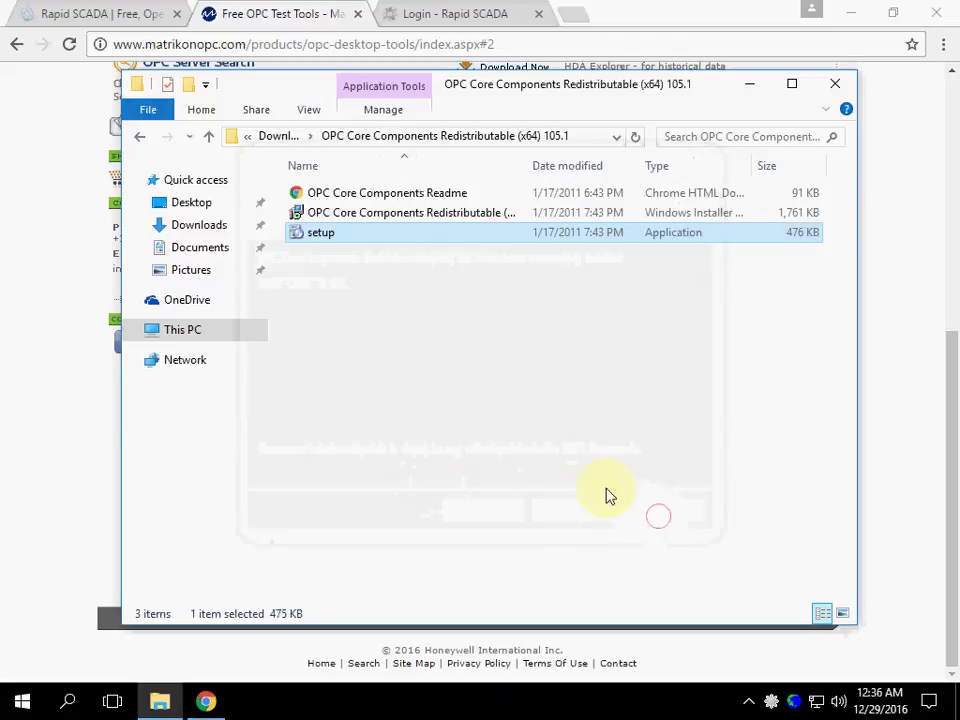
click(190, 225)
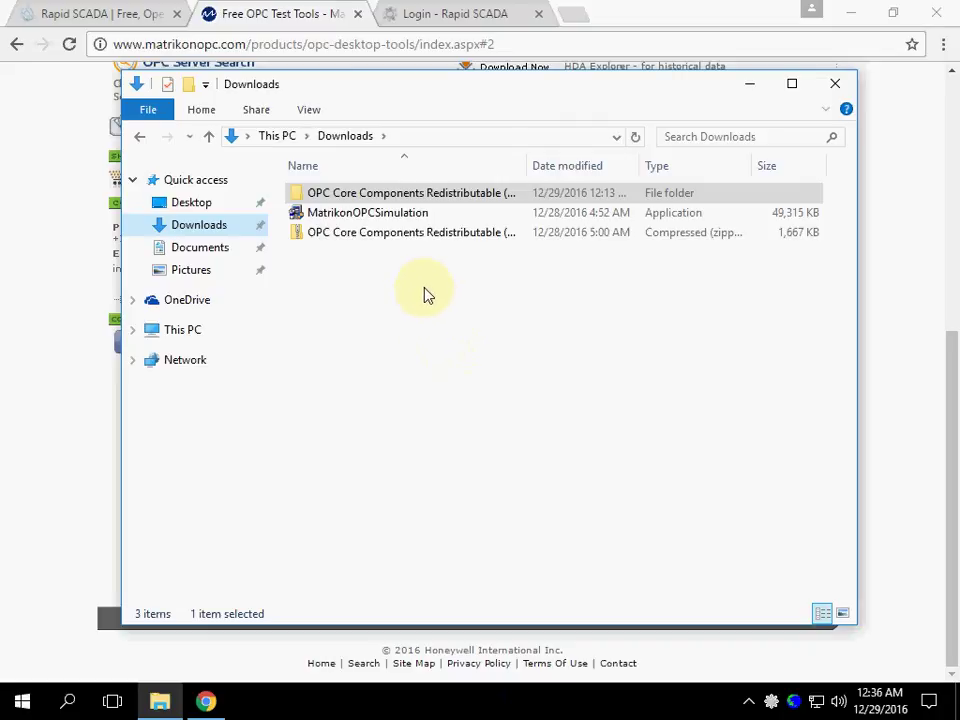
double_click(386, 214)
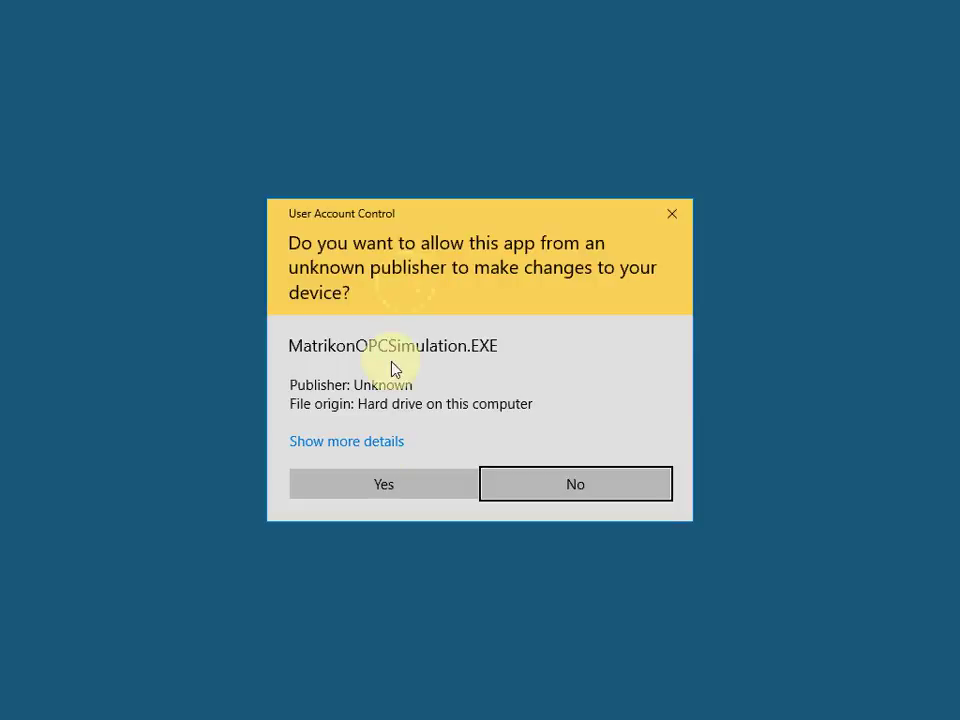
- Allow the installer, install the .NET Framework 1.1 prerequisite and accept the Matrikon licence
click(381, 484)
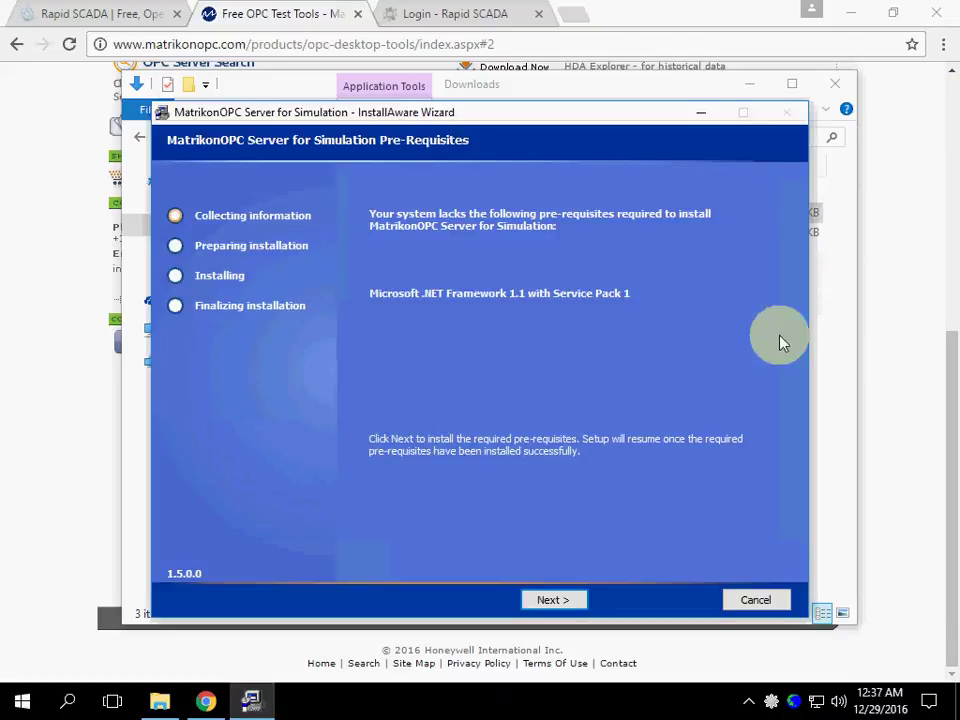
click(555, 600)
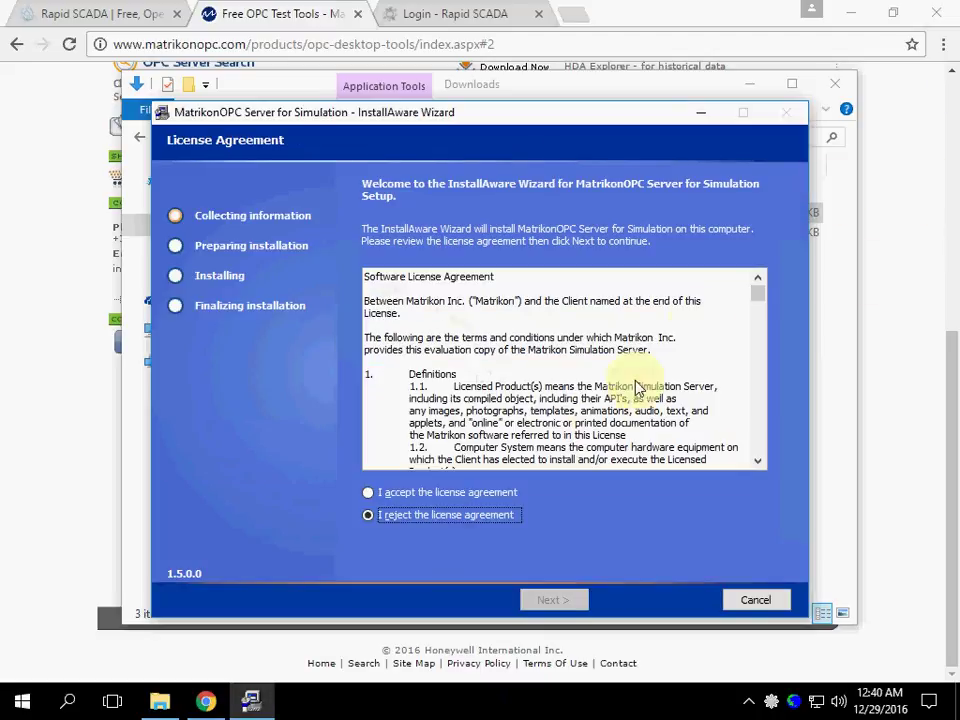
click(443, 493)
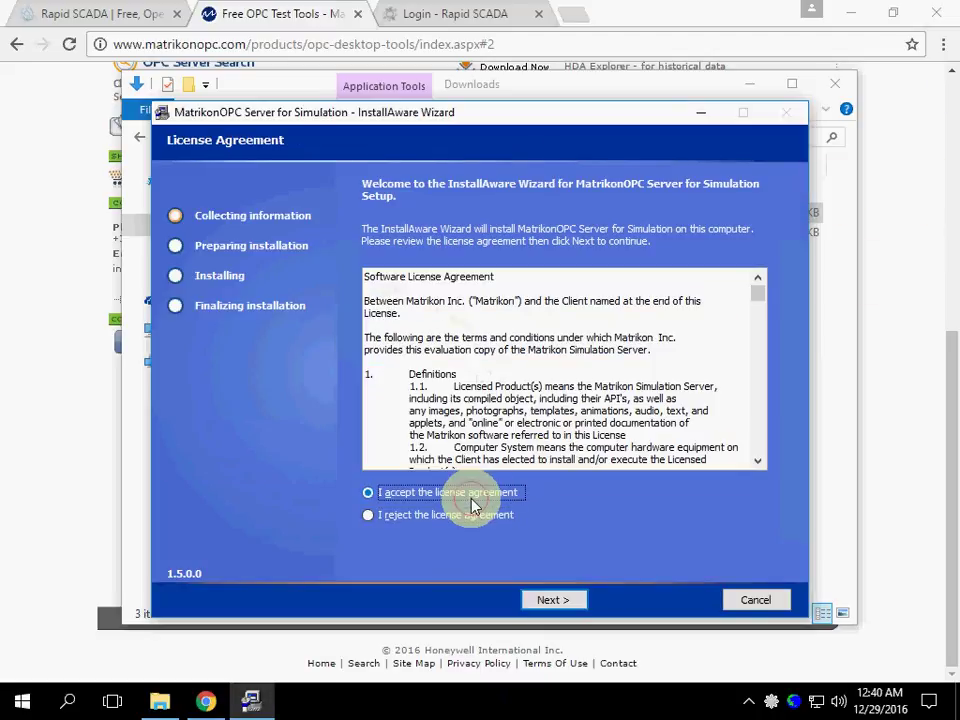
- Install to Program Files (x86)\Matrikon\OPC with default options, finishing without the quick start guide
click(555, 600)
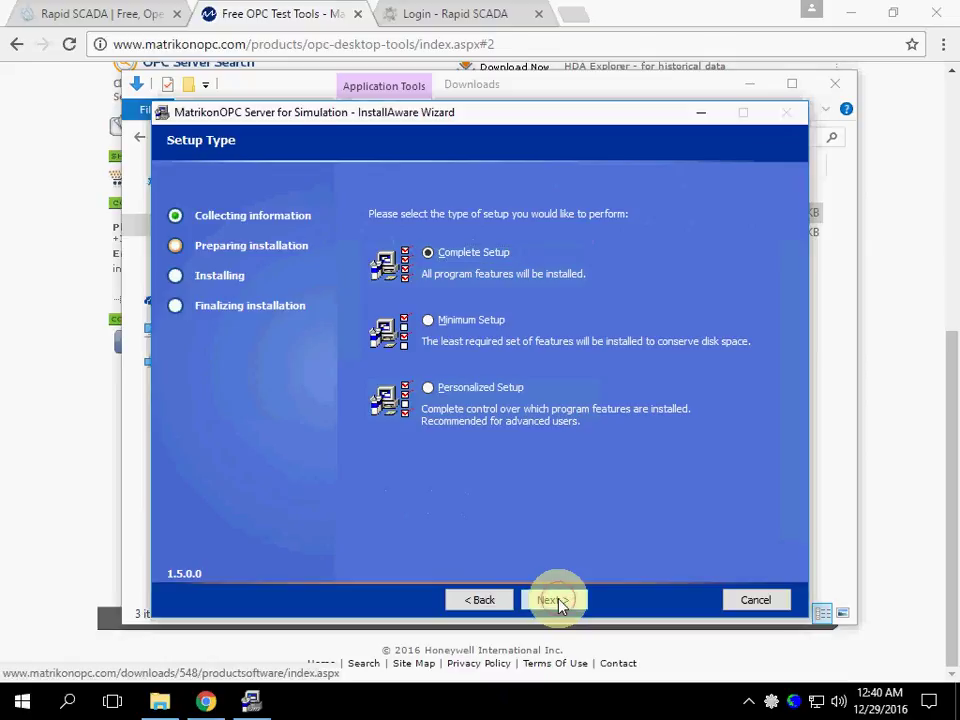
click(556, 600)
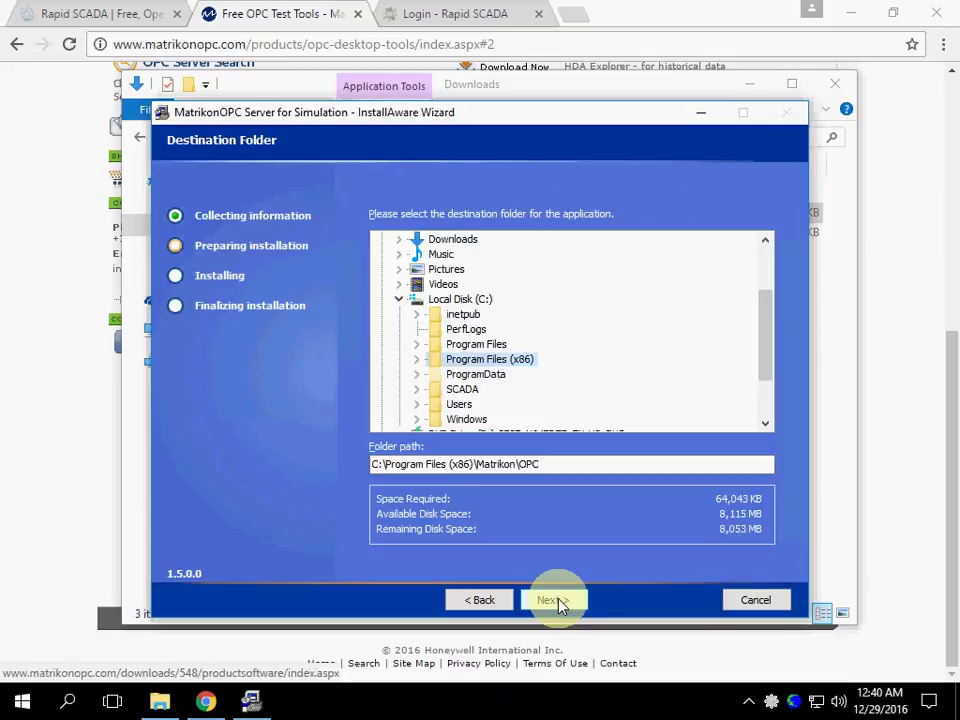
click(556, 601)
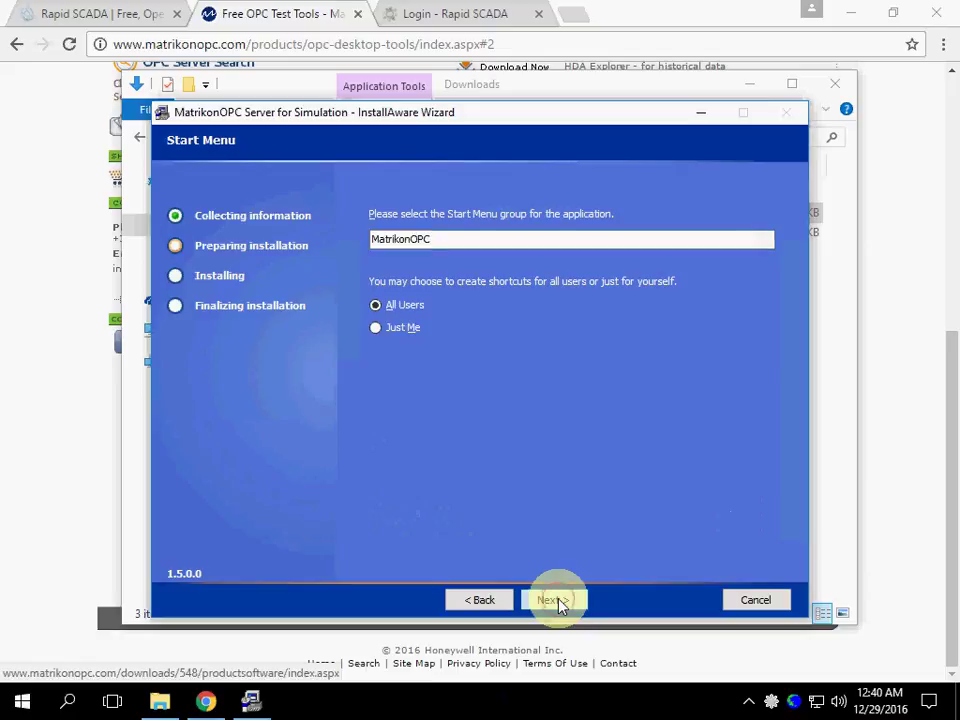
click(556, 600)
click(556, 600)
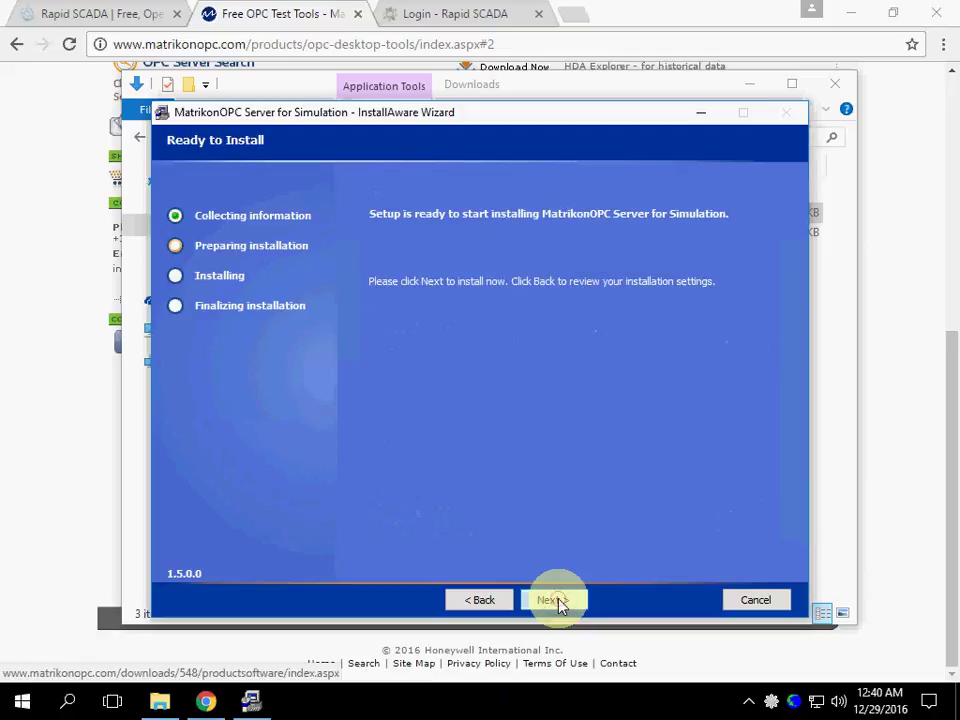
click(556, 600)
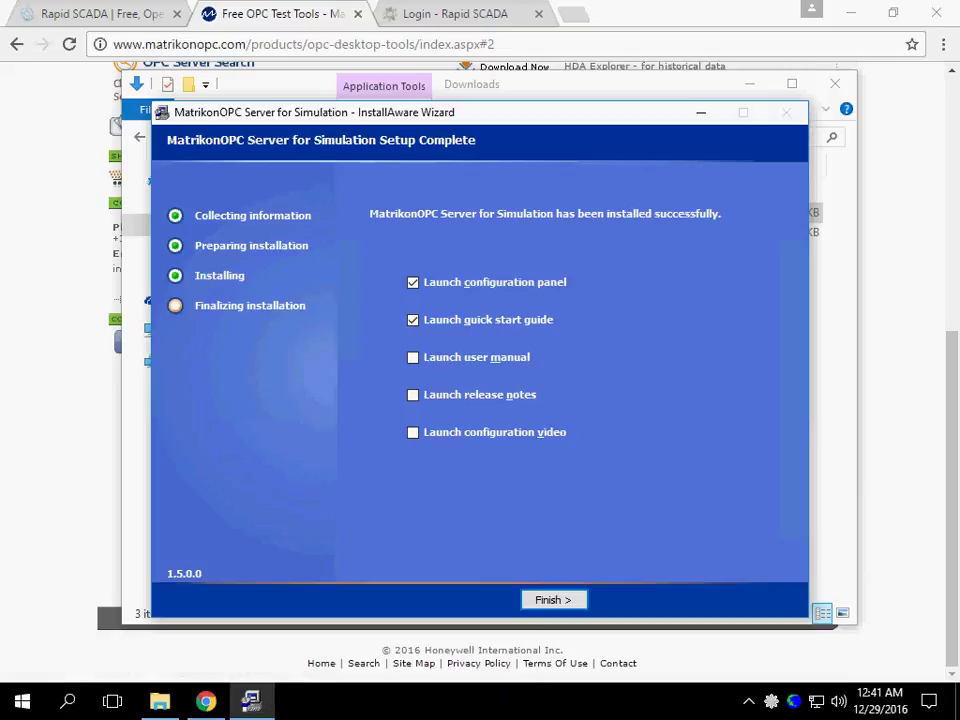
click(436, 320)
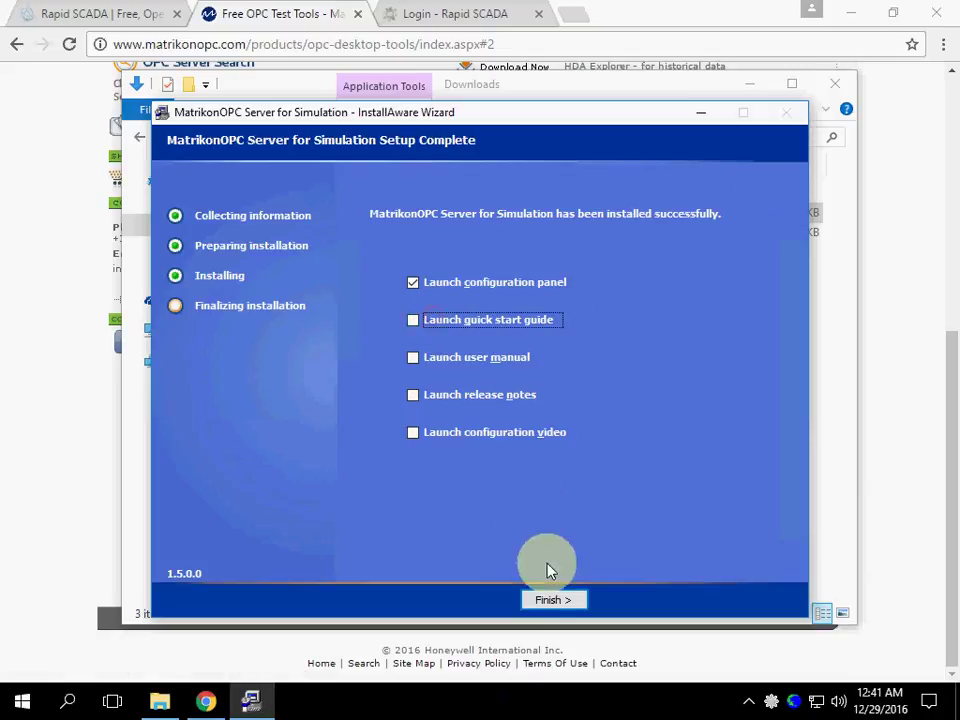
click(553, 600)
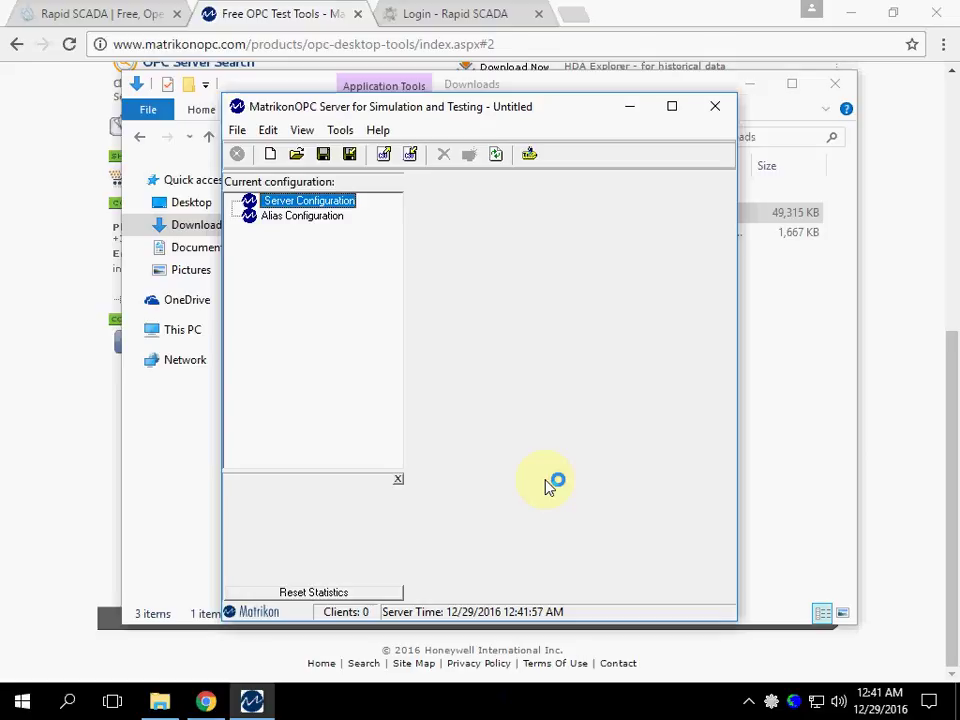
- Start the simulation server from the tray, then open Communicator with Line 2 "OPC" expanded
right_click(796, 704)
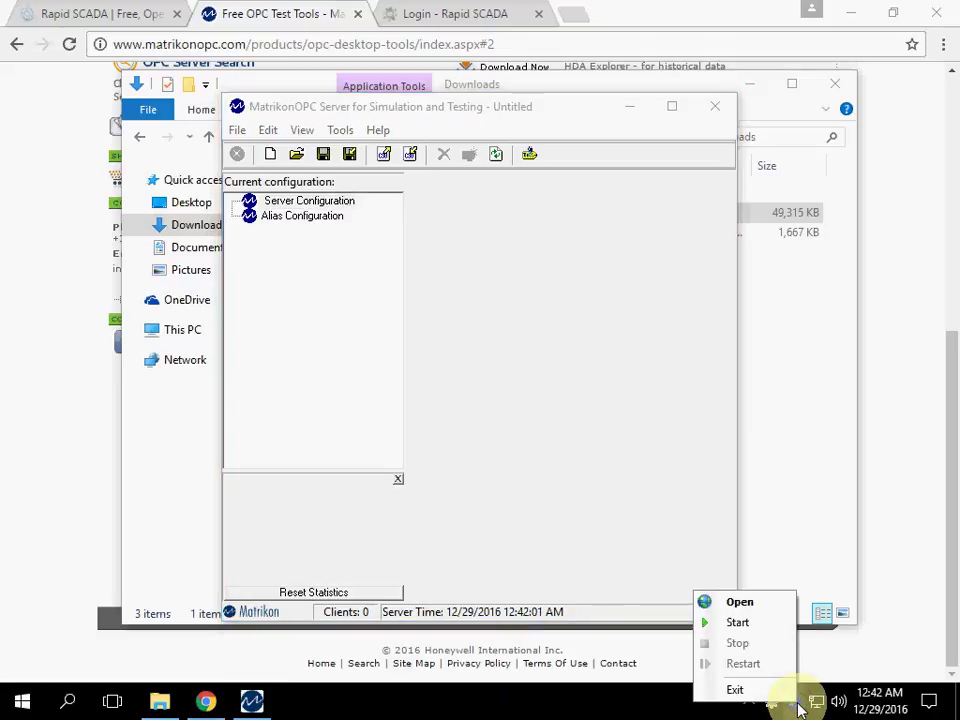
click(757, 623)
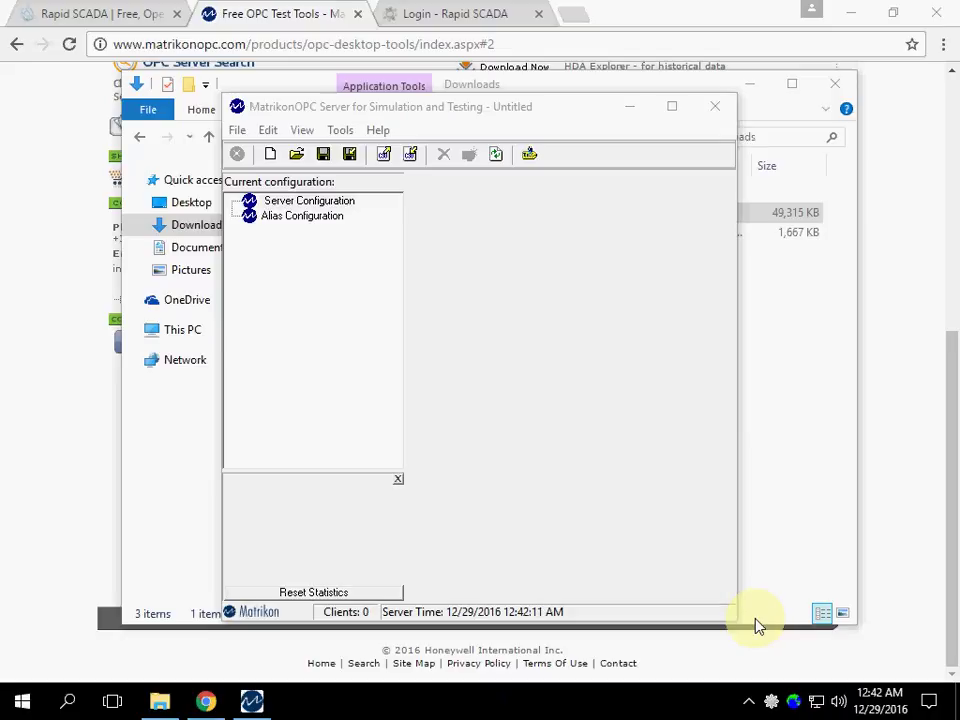
double_click(776, 703)
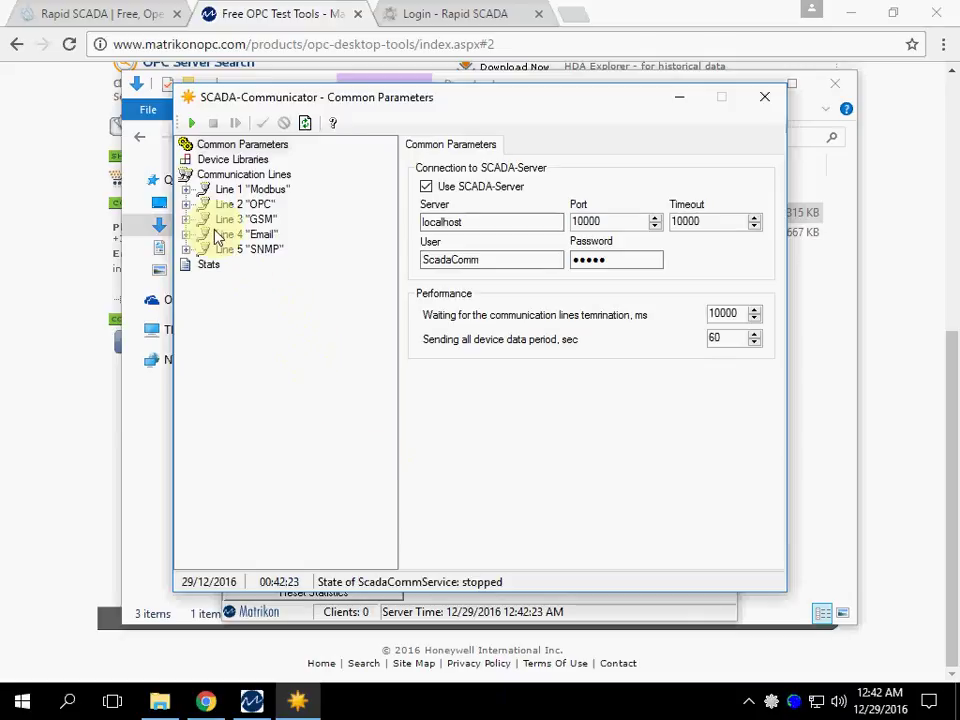
click(186, 204)
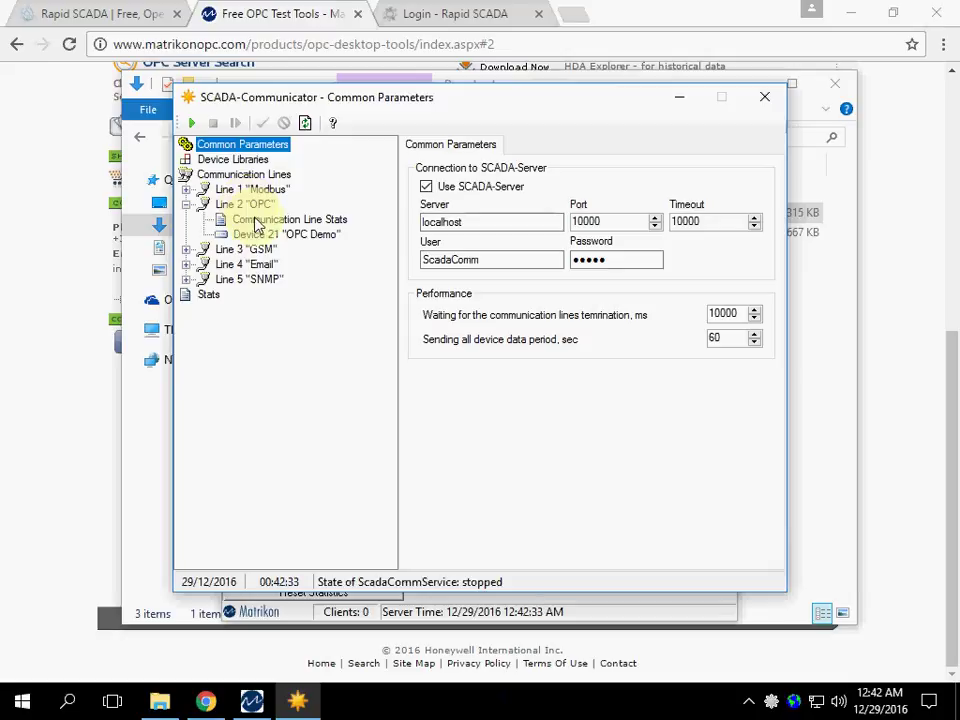
click(257, 236)
right_click(257, 236)
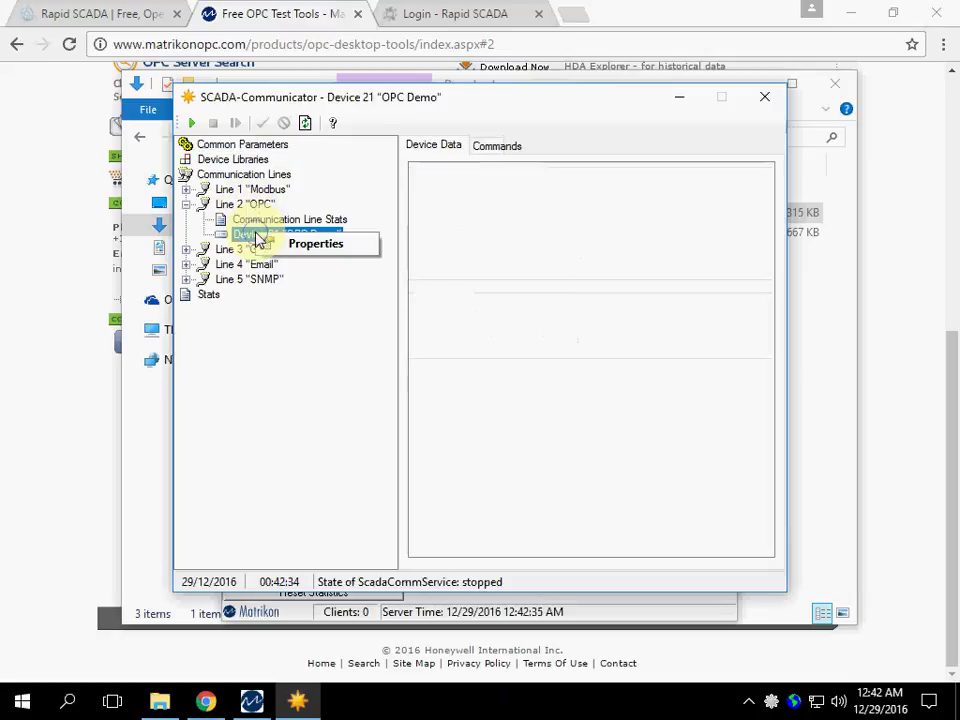
click(288, 246)
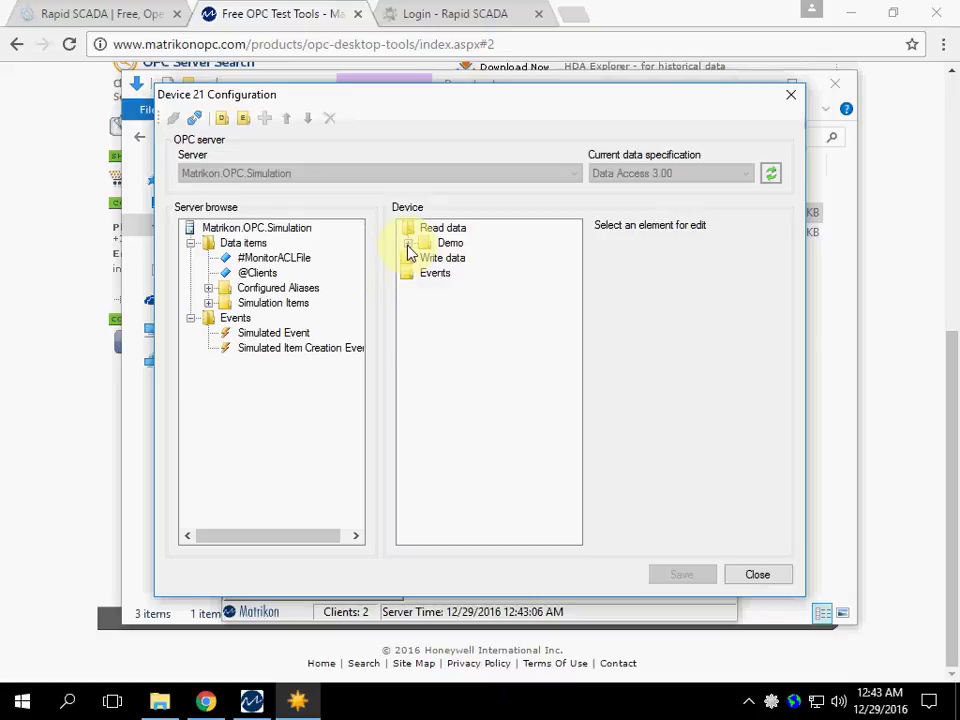
click(408, 244)
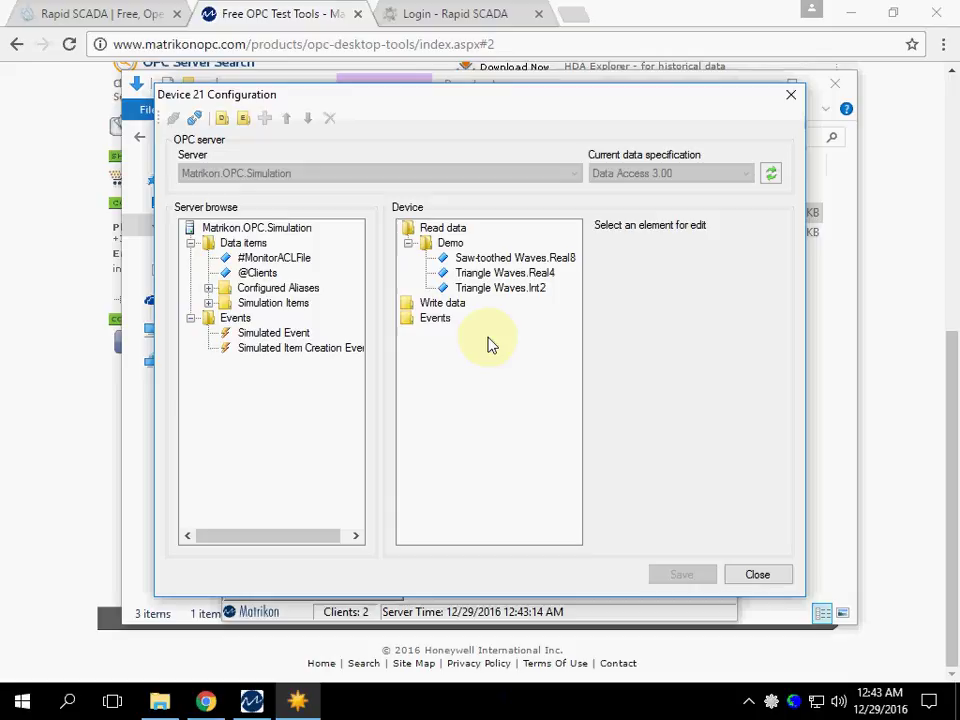
click(758, 577)
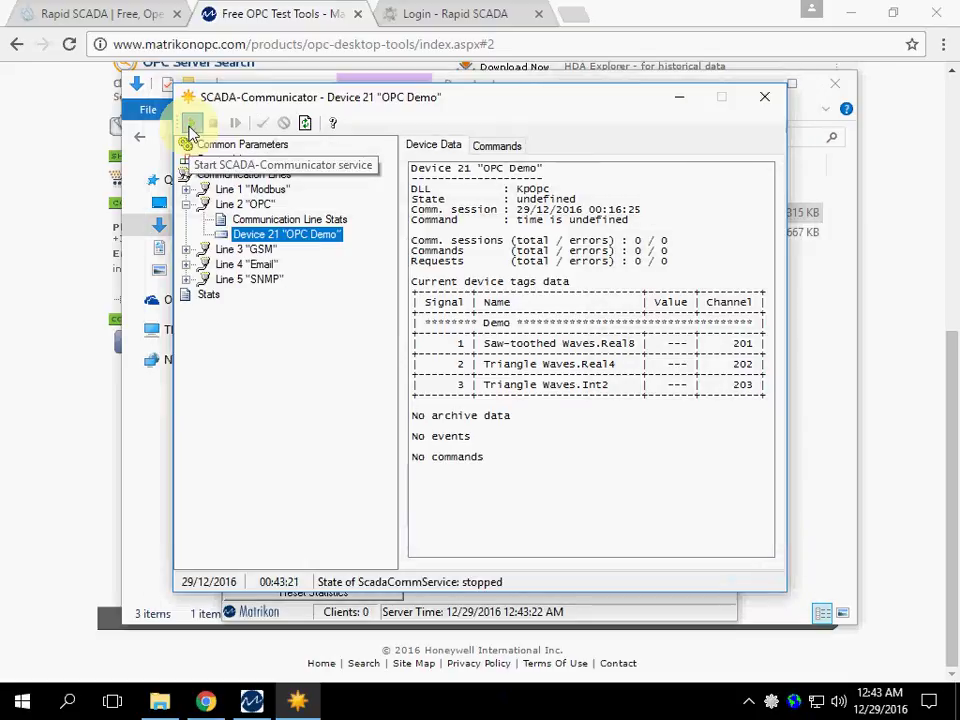
- Start the Communicator service so Device 21's three OPC tags show live values, then return to Chrome
click(192, 125)
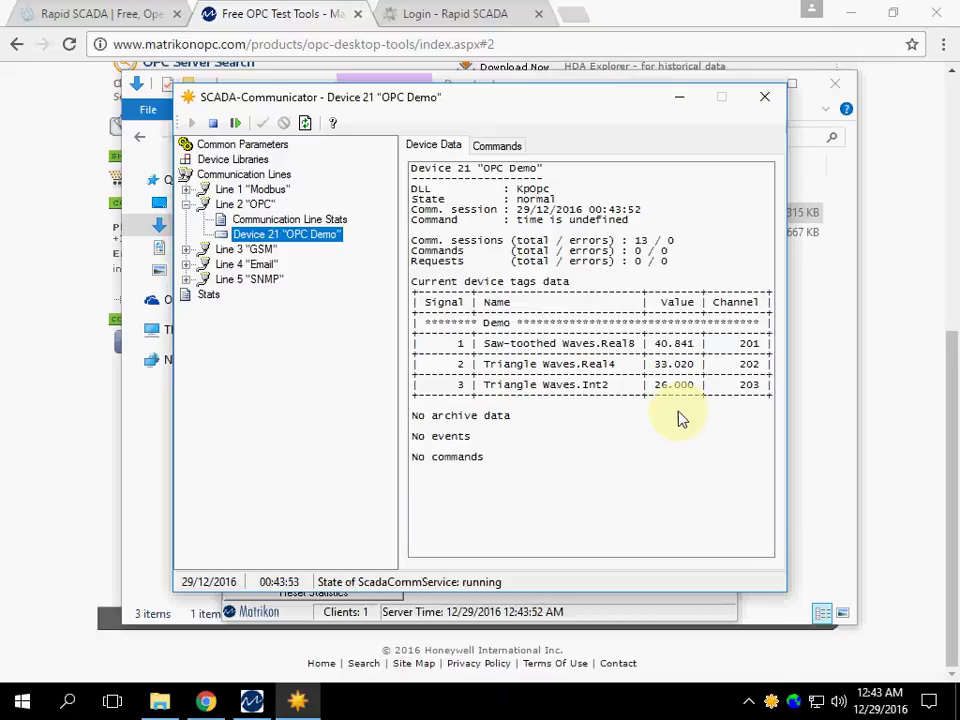
click(458, 18)
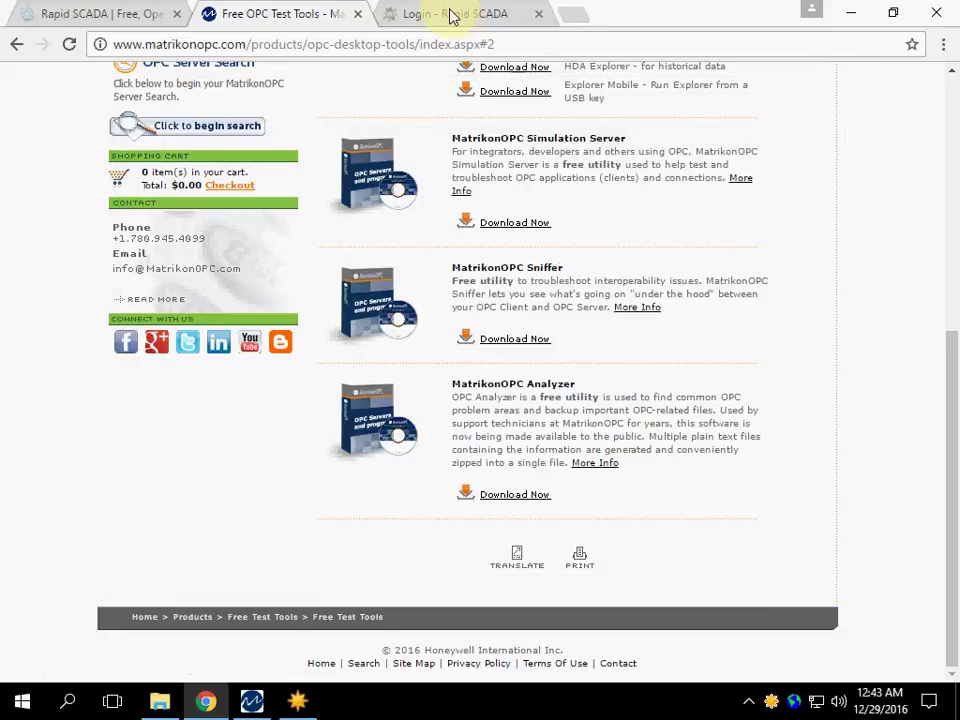
- Sign in to Rapid SCADA web on the login tab with the admin account's username and password
click(450, 15)
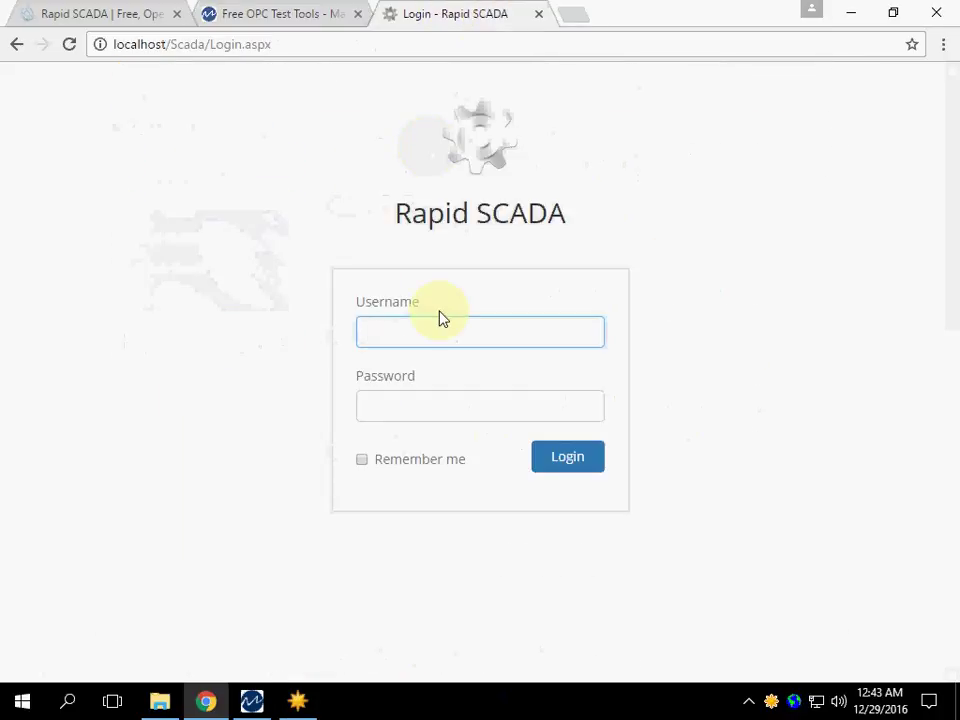
text(admin)
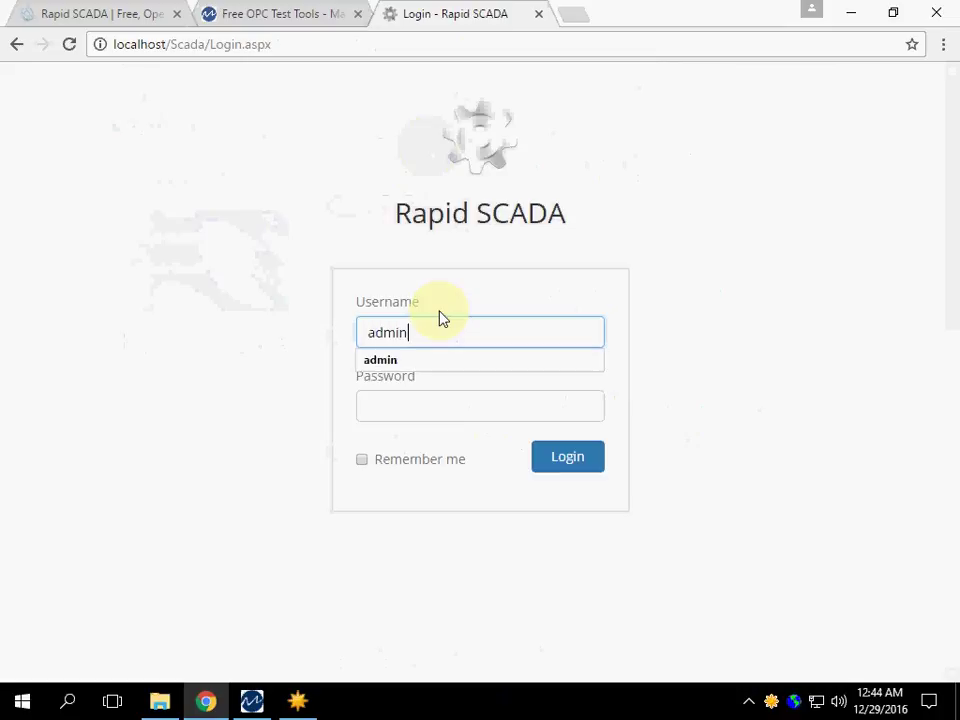
key(Tab)
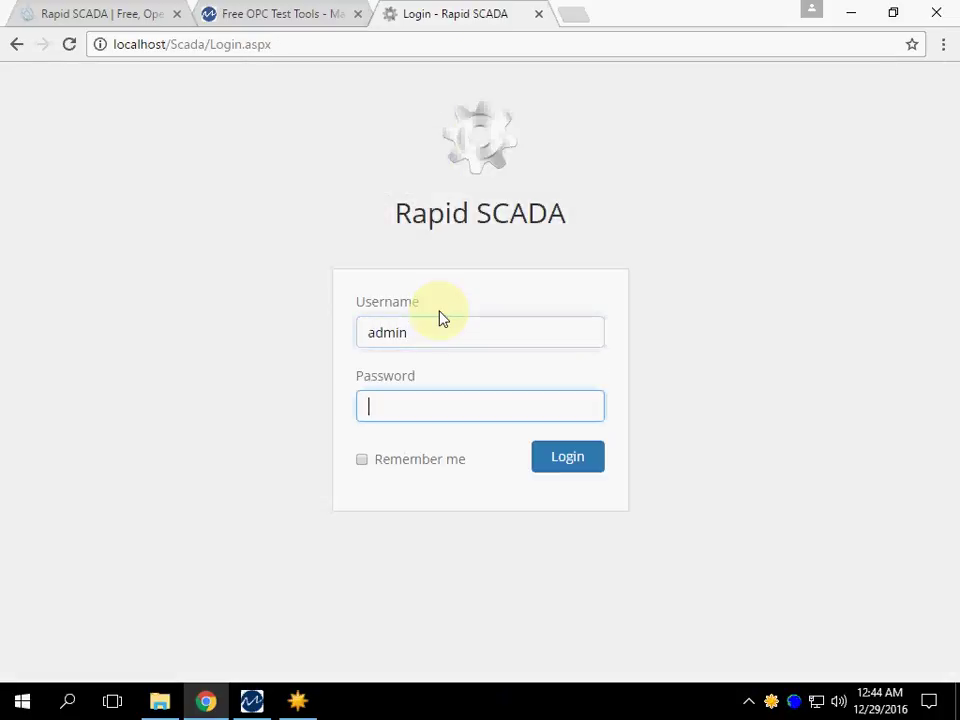
text(12345)
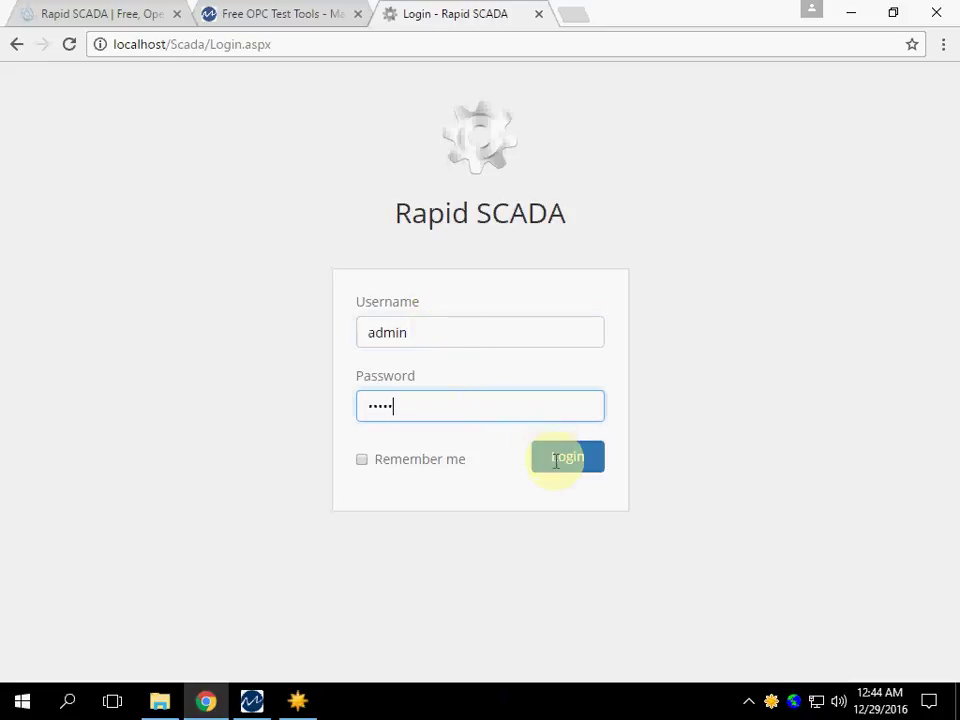
click(556, 458)
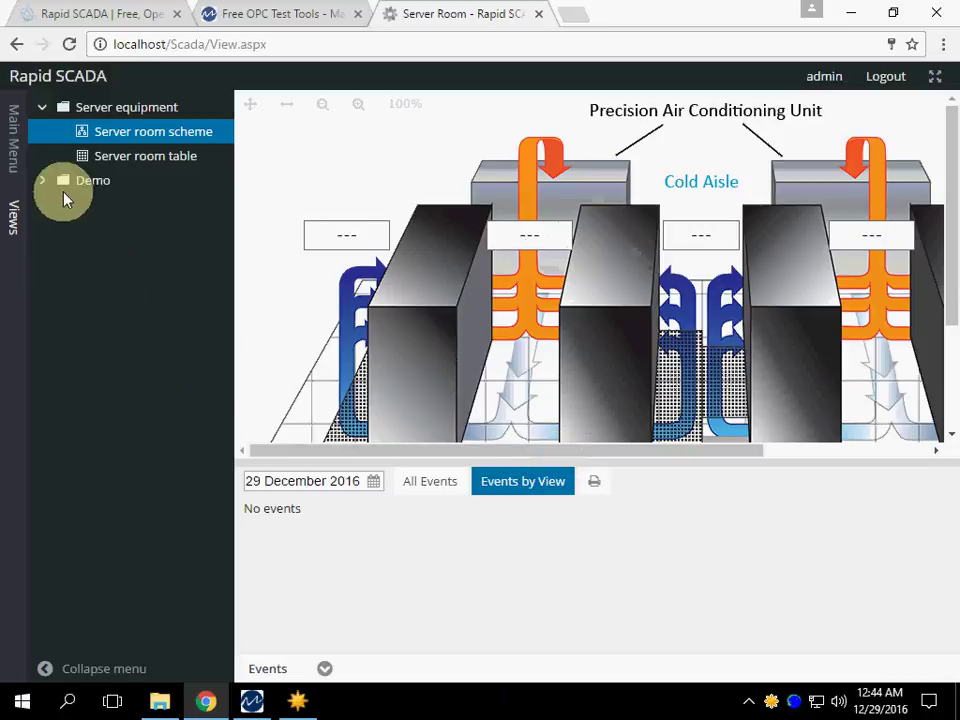
- Expand the Demo views folder and open the OPC demo table
click(43, 183)
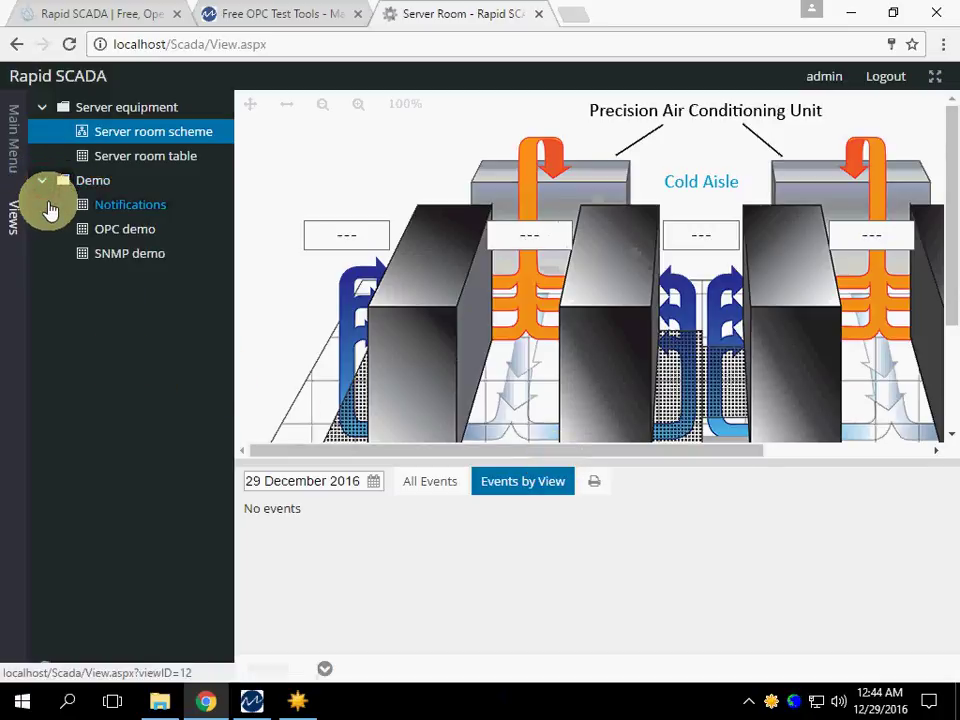
click(100, 233)
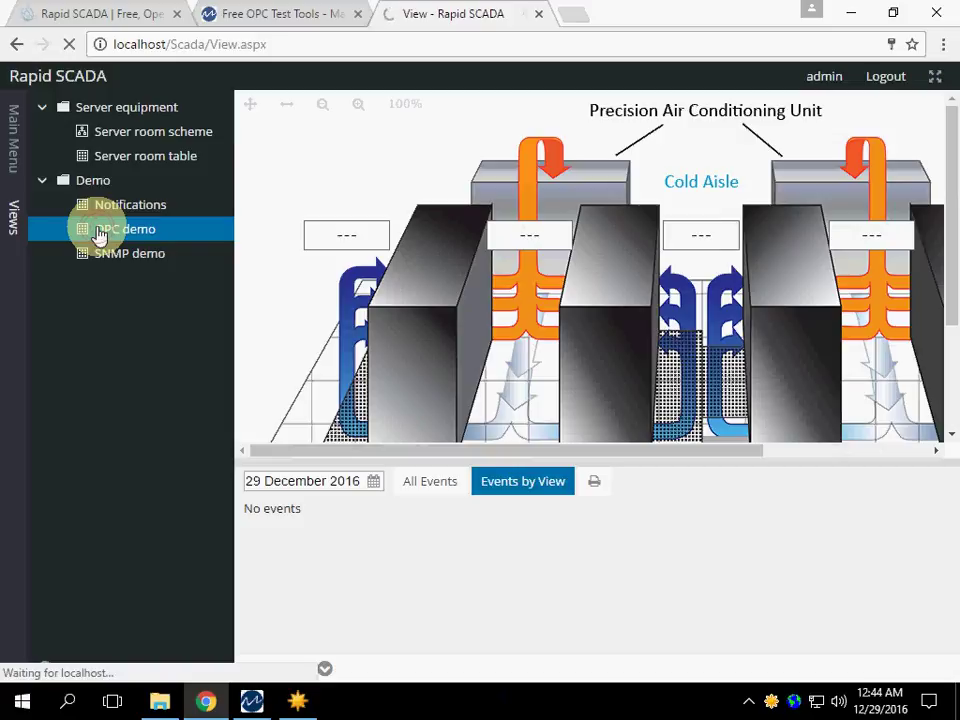